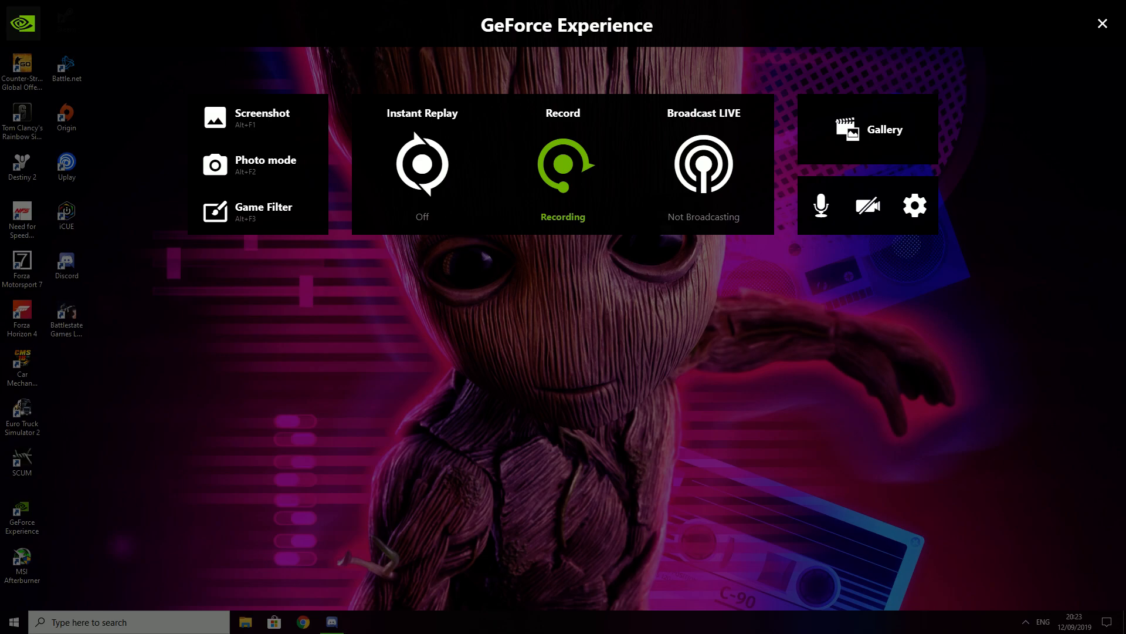
Load twitch.tv in a new Chrome tab from the address bar autocomplete.
left_click(1102, 25)
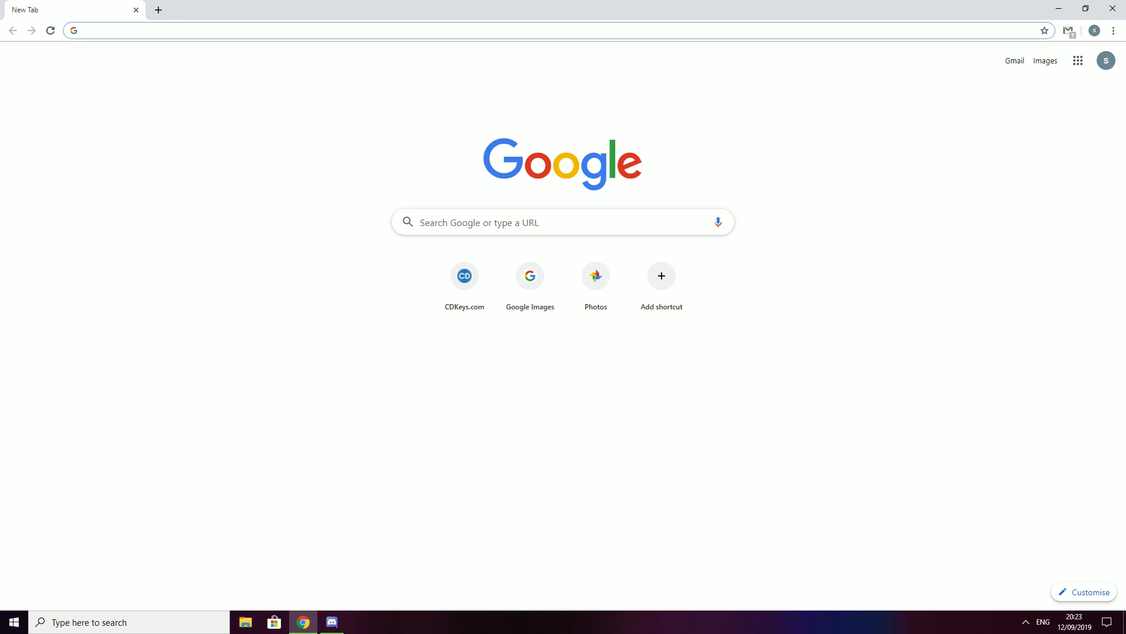
type("twitch.tv")
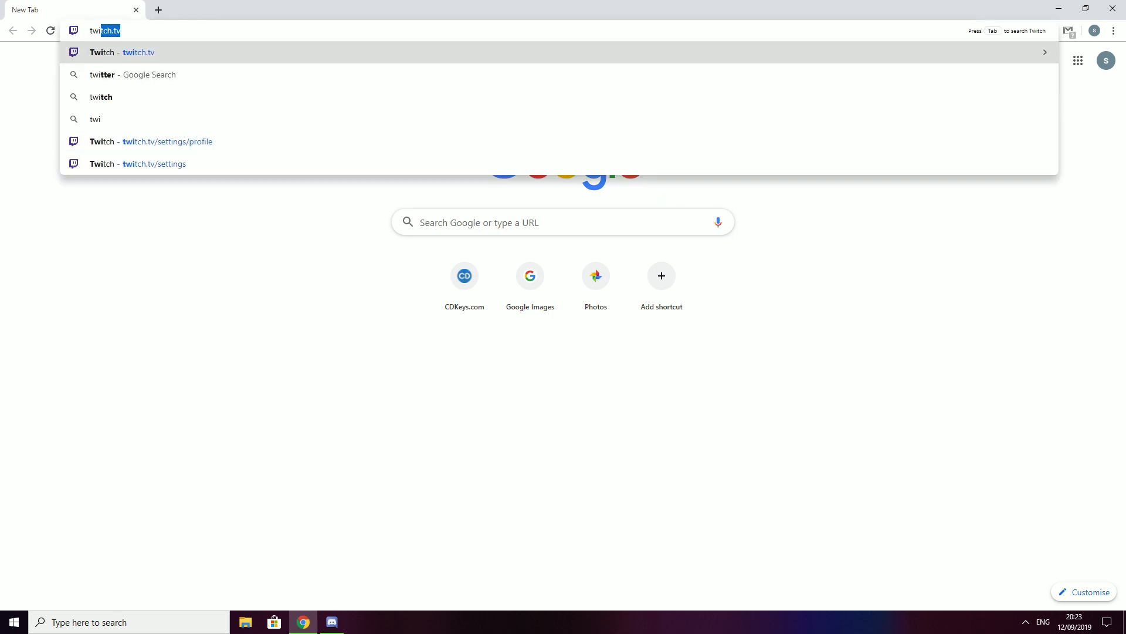
key("Return")
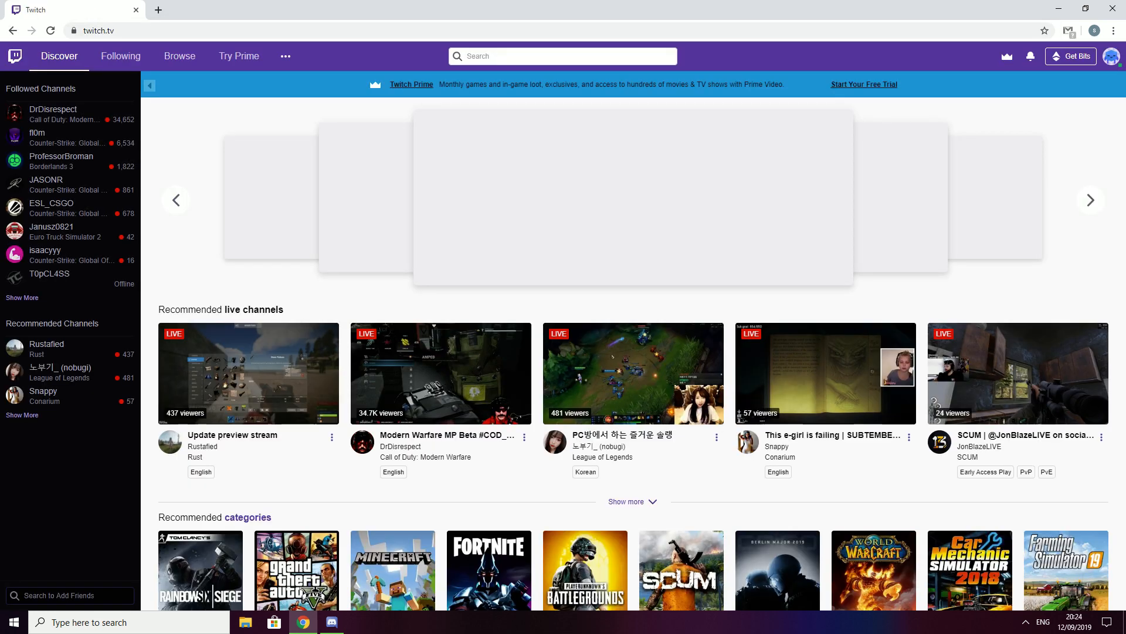
Show the Security and Privacy settings where Two-Factor Authentication reads enabled.
left_click(1112, 56)
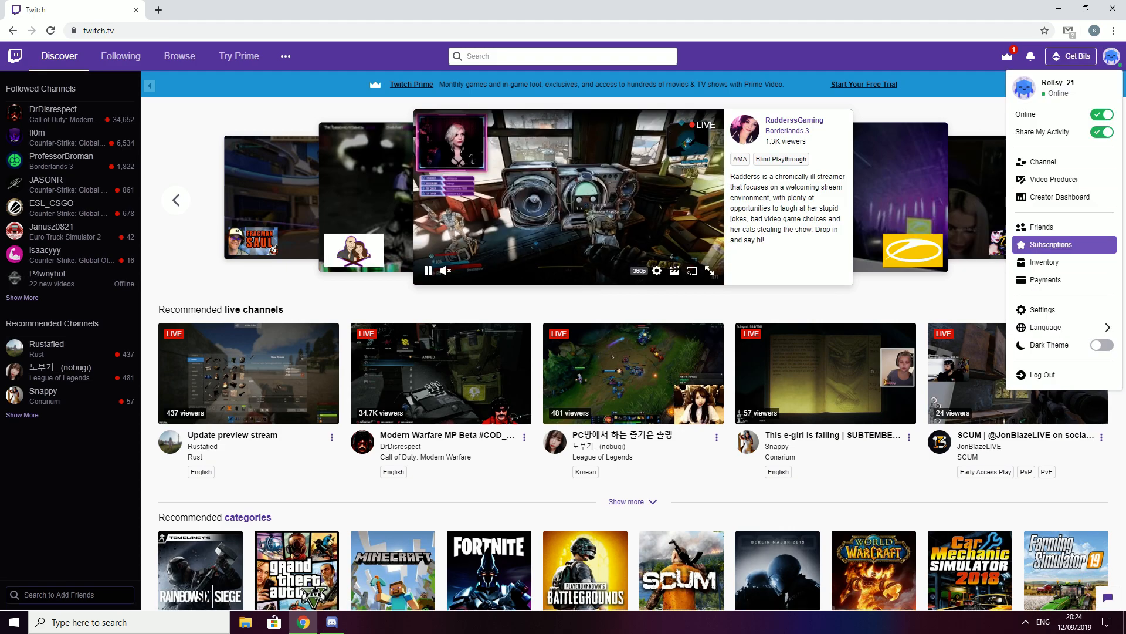
left_click(1048, 310)
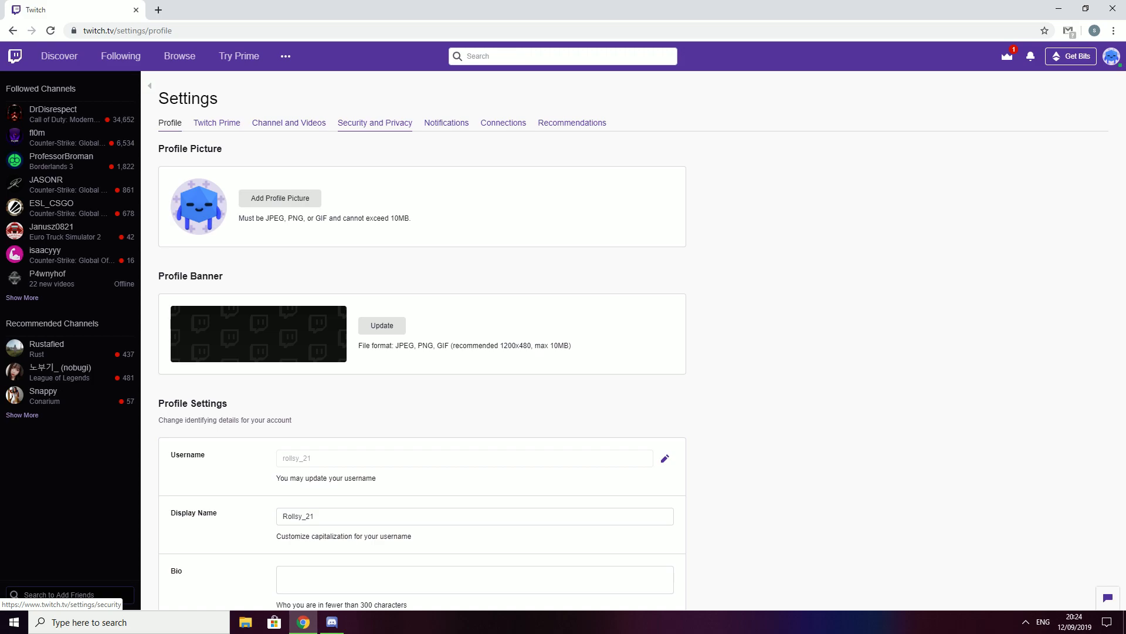
left_click(375, 122)
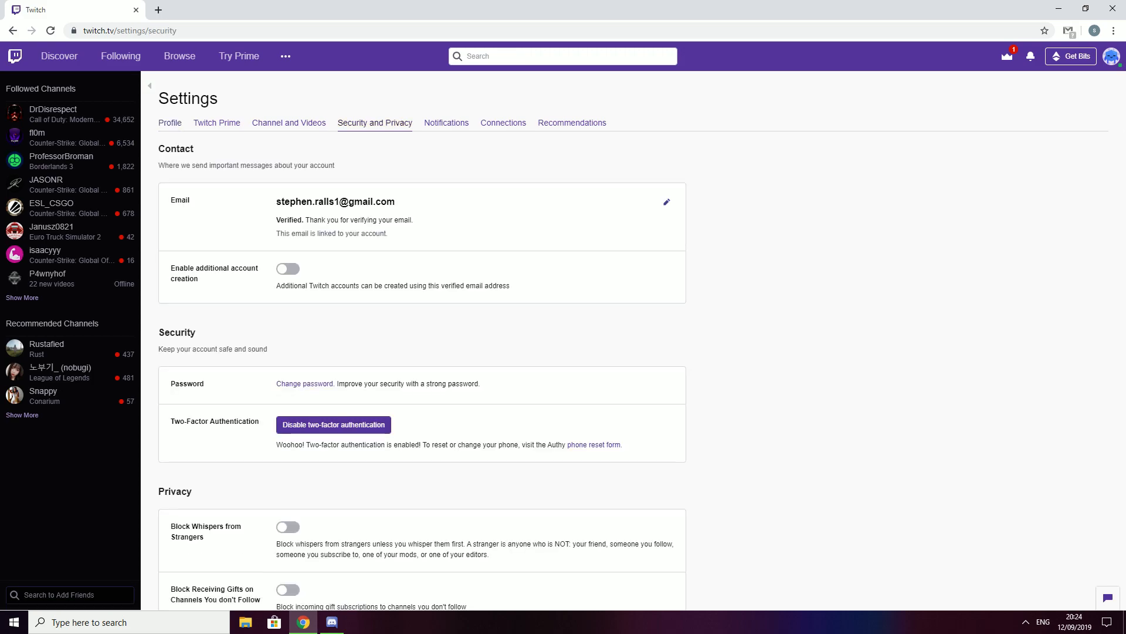
left_click_drag(171, 421, 262, 421)
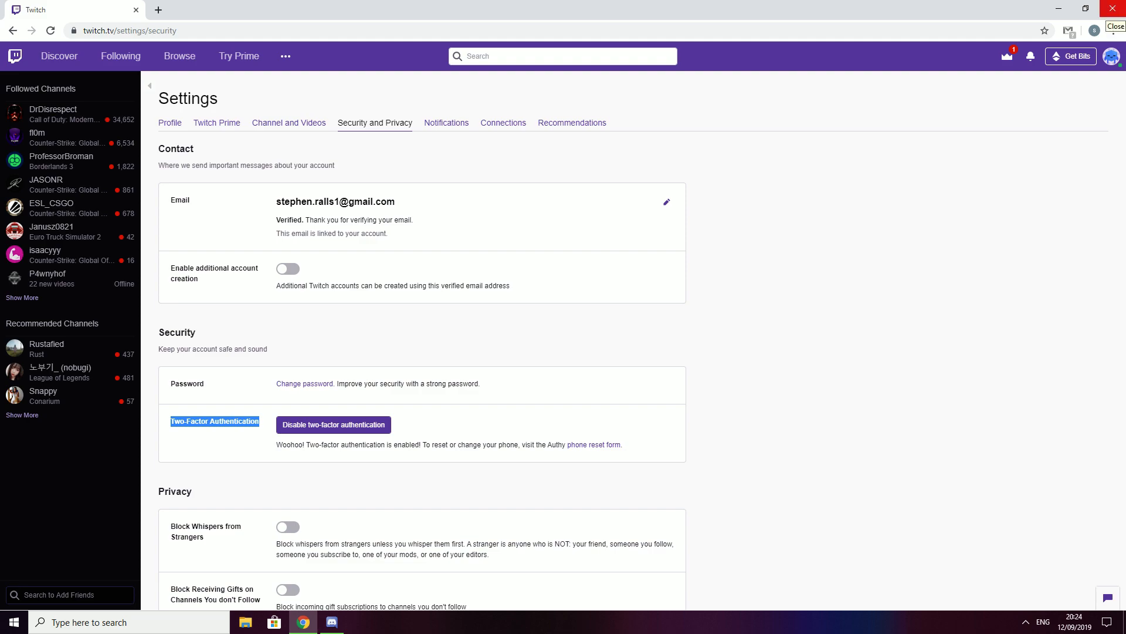
Close Chrome and start a Twitch broadcast from the overlay's Broadcast LIVE menu (Alt+Z).
left_click(1110, 10)
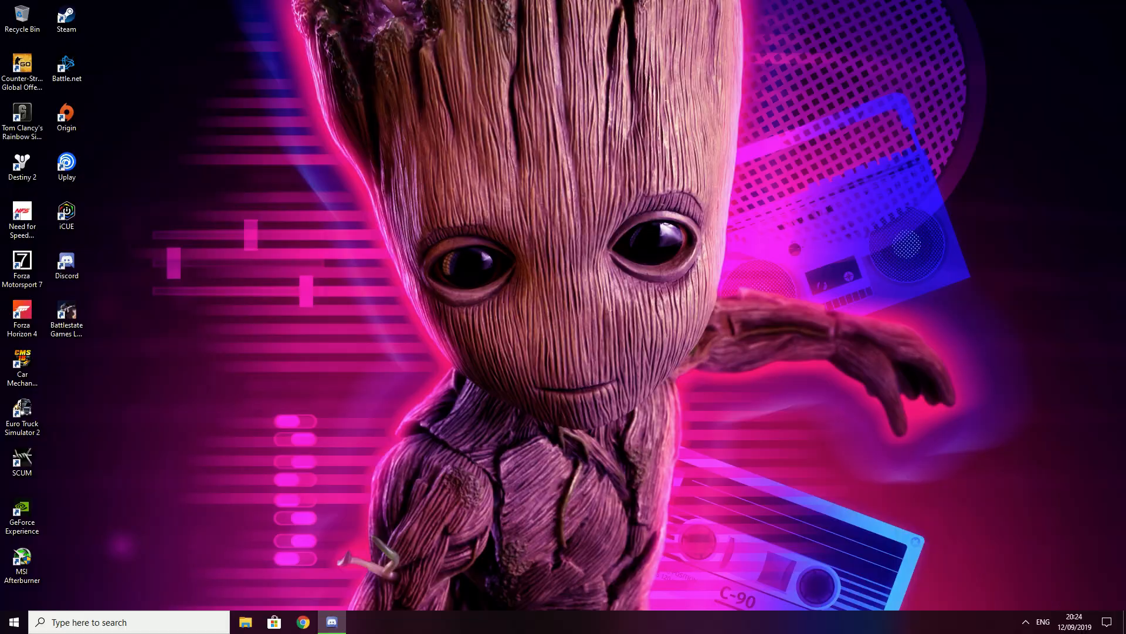
key("alt+z")
key("Return")
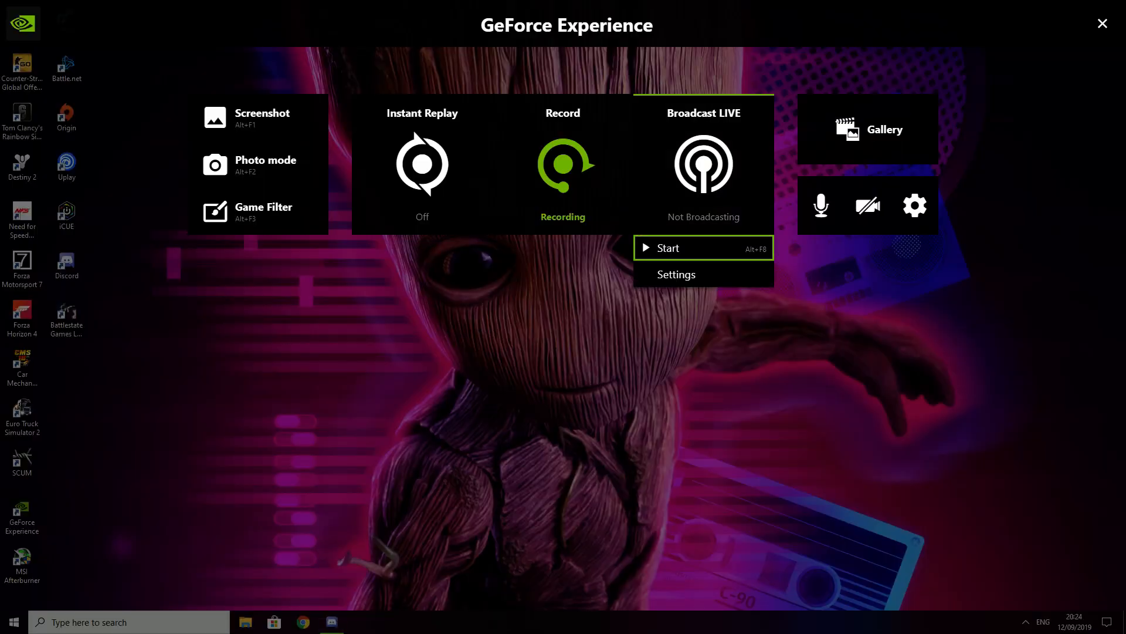
key("Return")
key("Return")
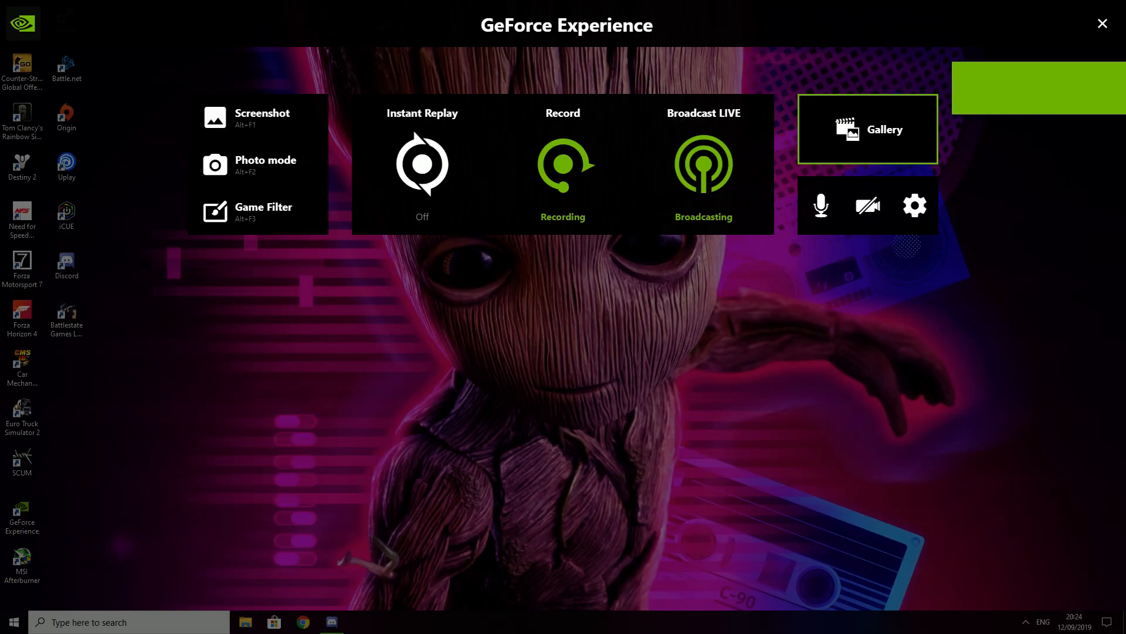
Confirm Go LIVE so the overlay reports broadcasting alongside the ongoing recording.
key("Left")
key("Right")
key("Down")
key("Up")
key("Left")
key("Right")
key("Down")
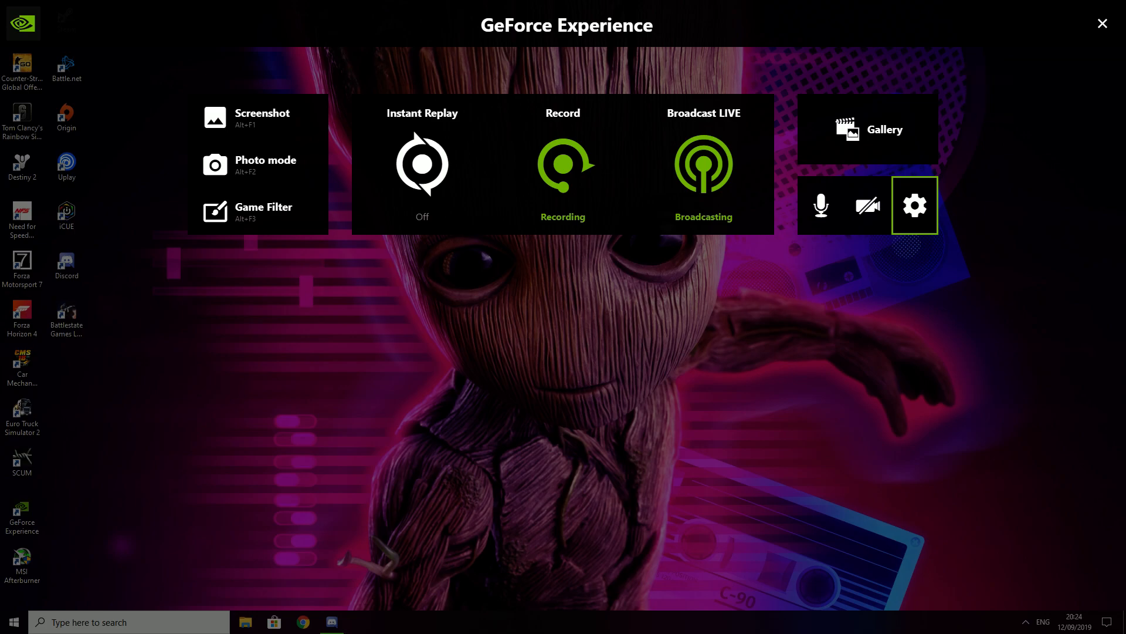
key("Left")
key("Left")
key("Left")
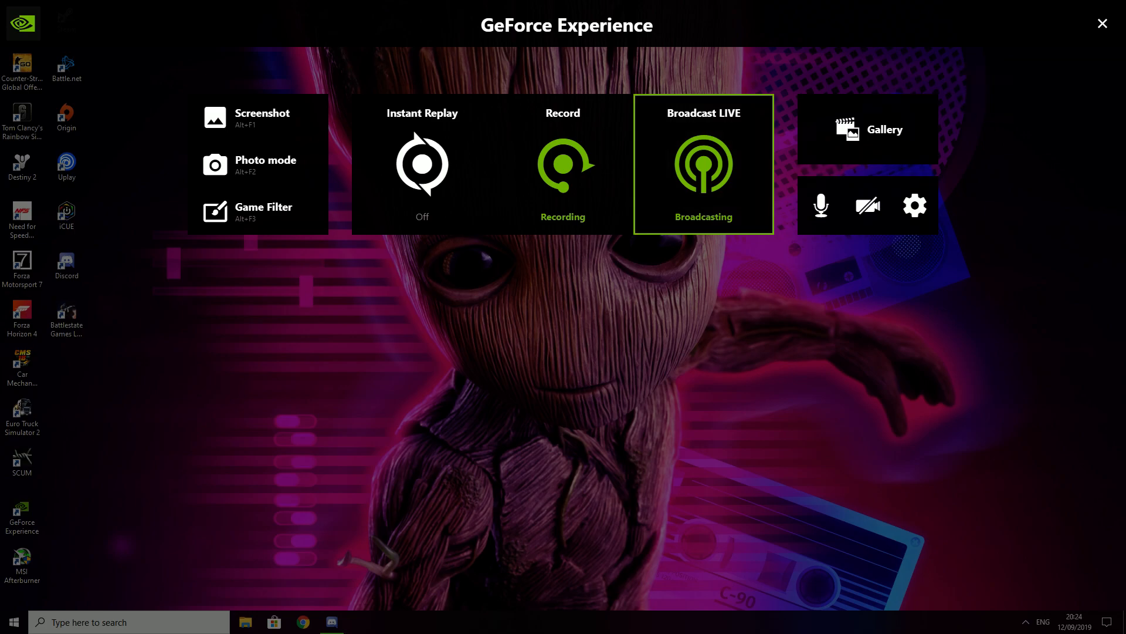
key("Return")
key("Down")
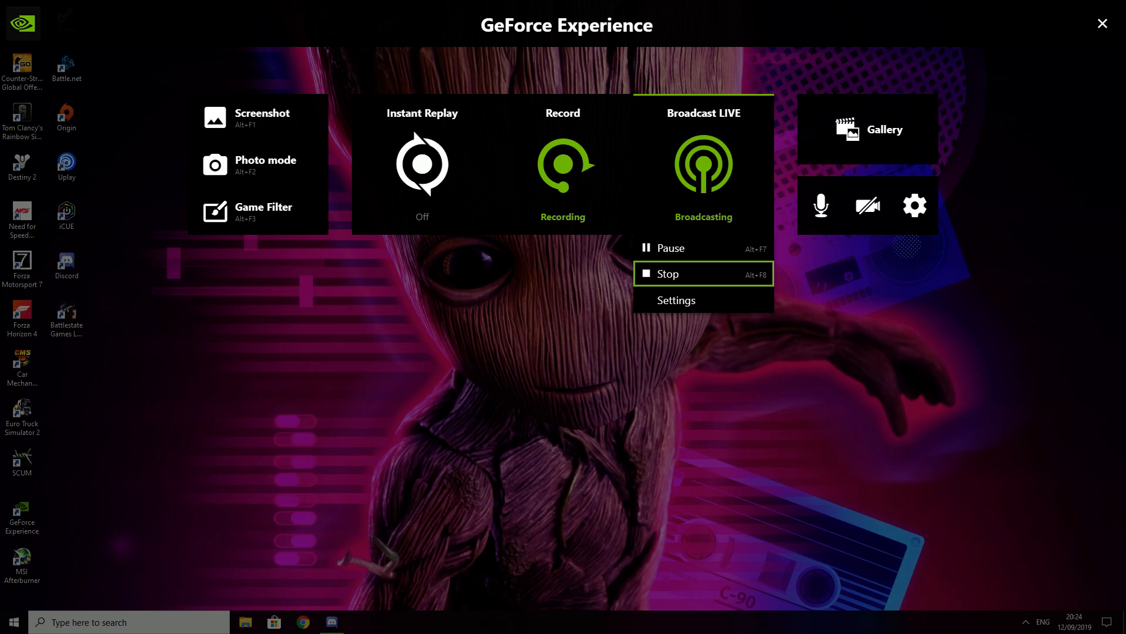
key("Return")
key("Left")
key("Return")
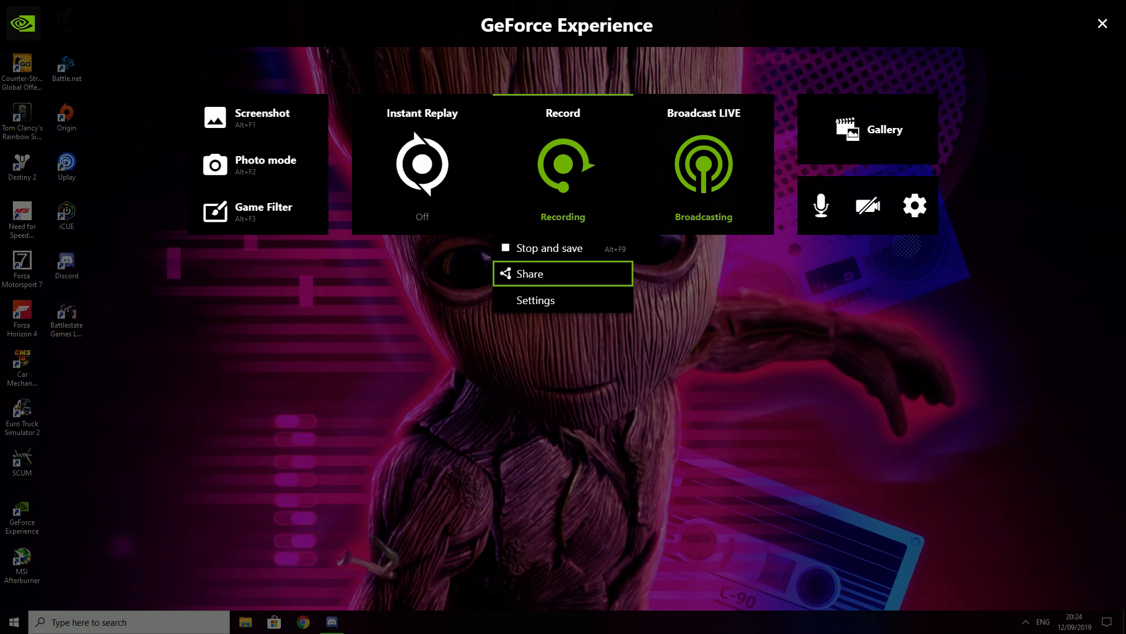